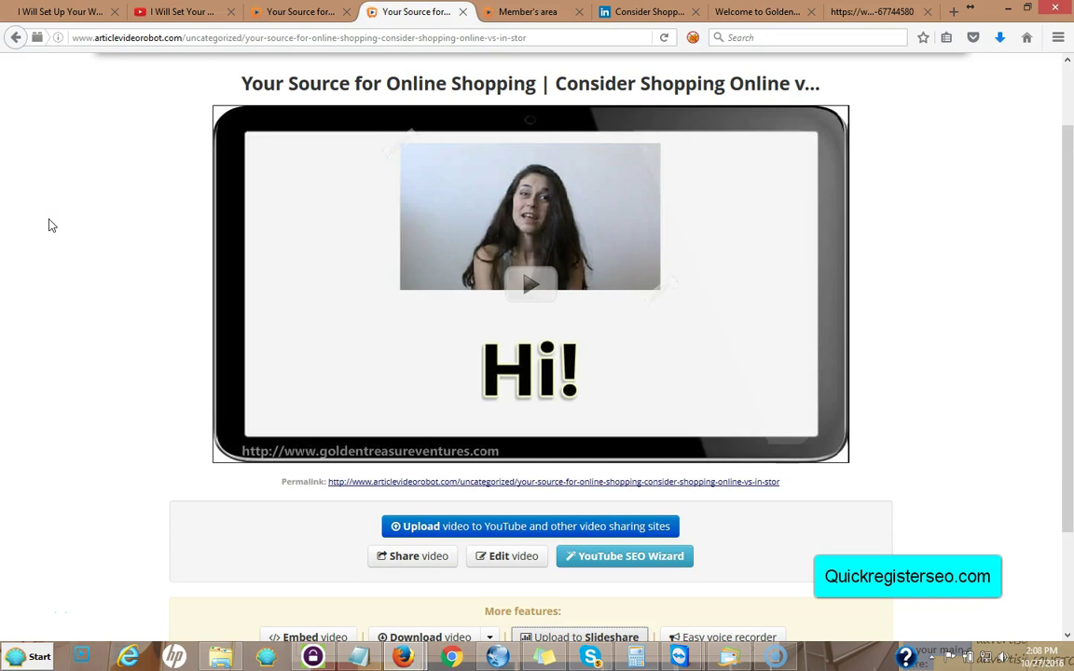
# Play the generated online-shopping video and pause it at 0:07.
pyautogui.click(482, 238)
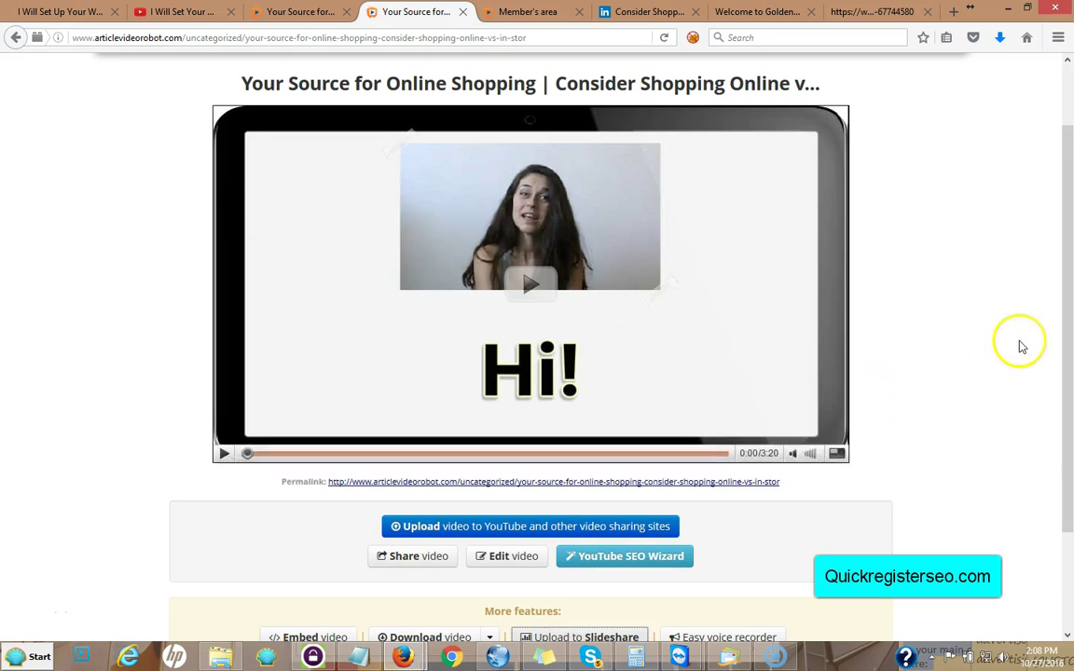
pyautogui.scroll(-3, 1057, 311)
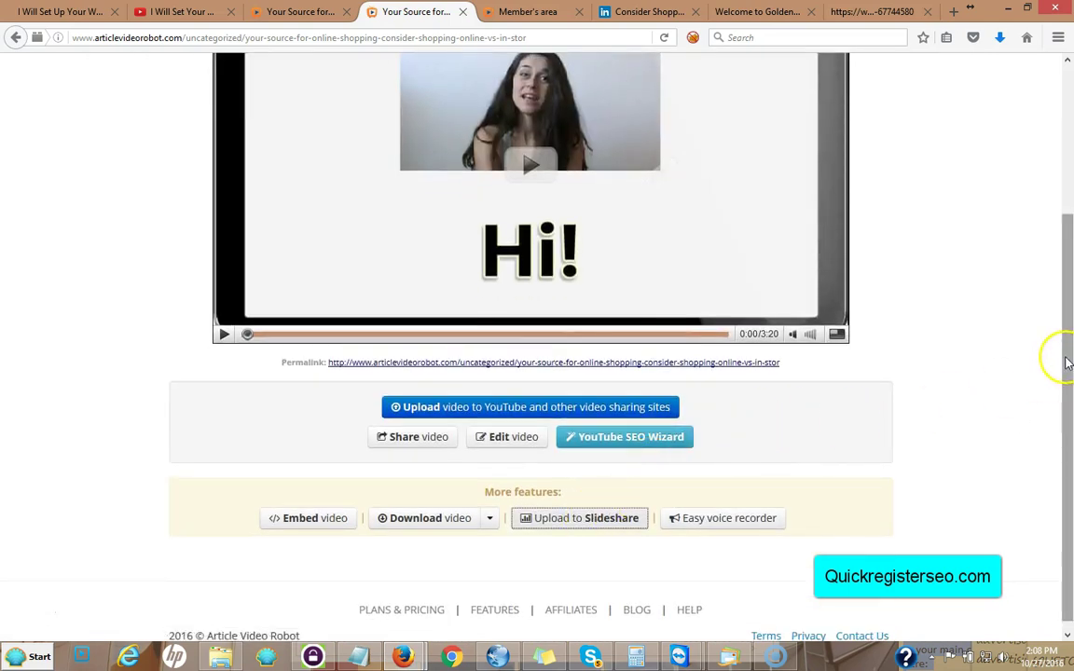
pyautogui.moveTo(1069, 354); pyautogui.dragTo(1070, 232)
pyautogui.scroll(-1, 745, 242)
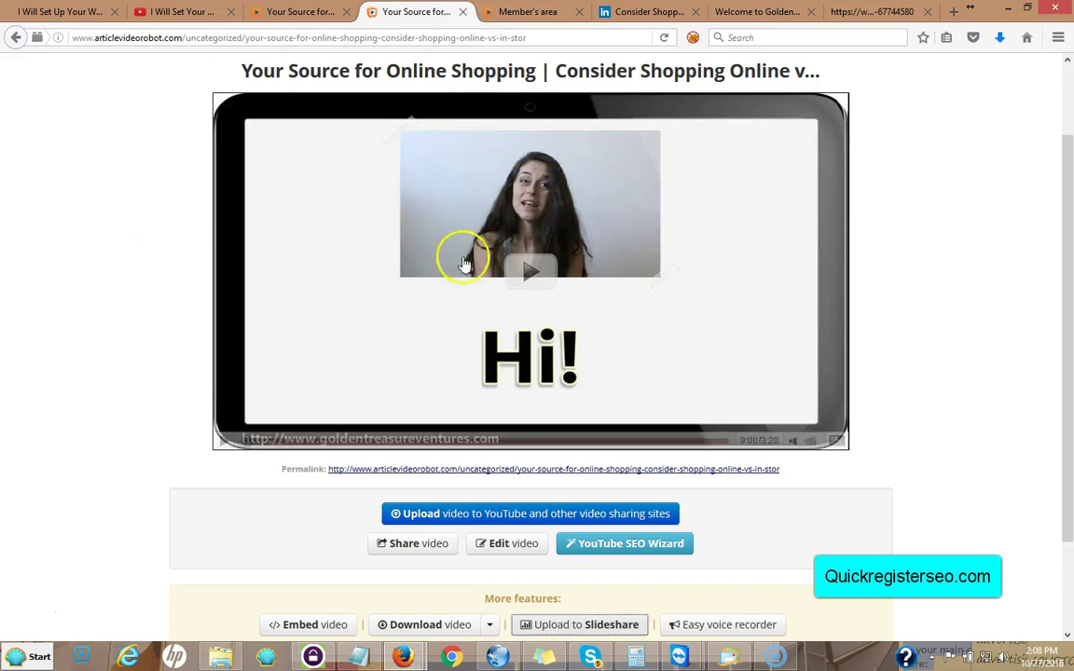
pyautogui.click(532, 276)
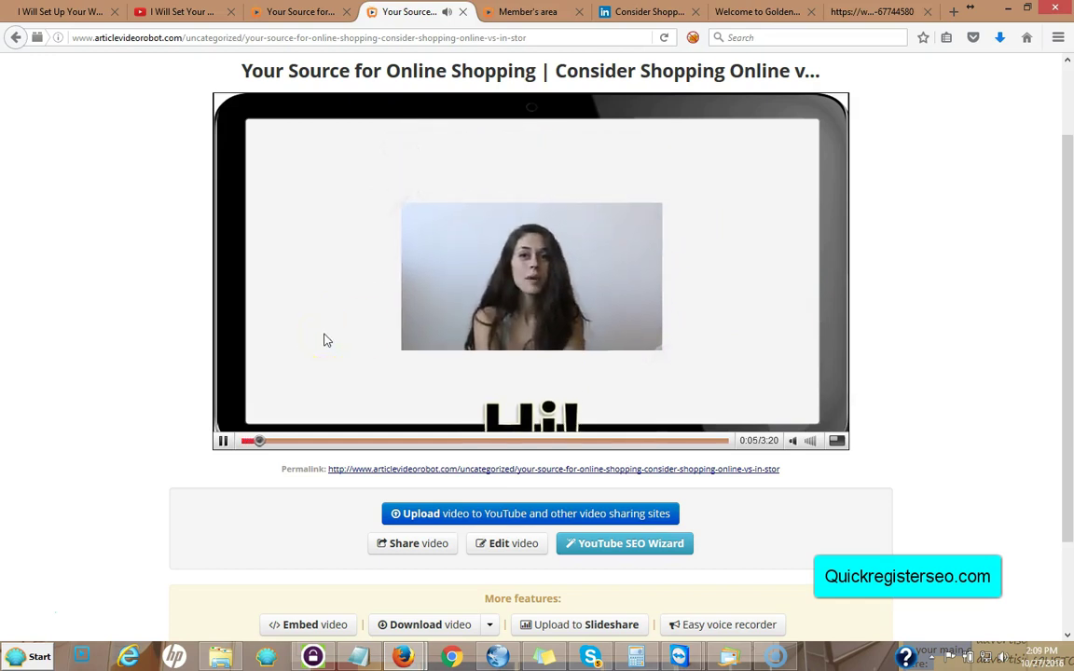
pyautogui.click(223, 442)
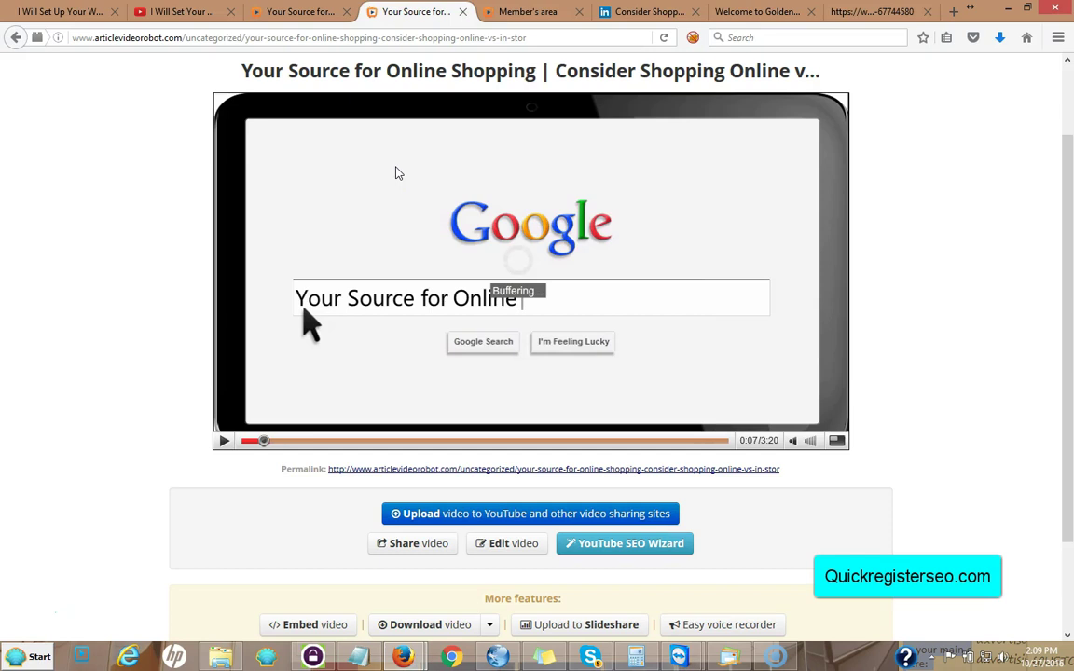
# Show the paused video's controls and scroll down toward Upload to Slideshare.
pyautogui.moveTo(1068, 322)
pyautogui.mouseDown()
pyautogui.moveTo(1068, 400)
pyautogui.moveTo(1068, 384)
pyautogui.mouseUp()
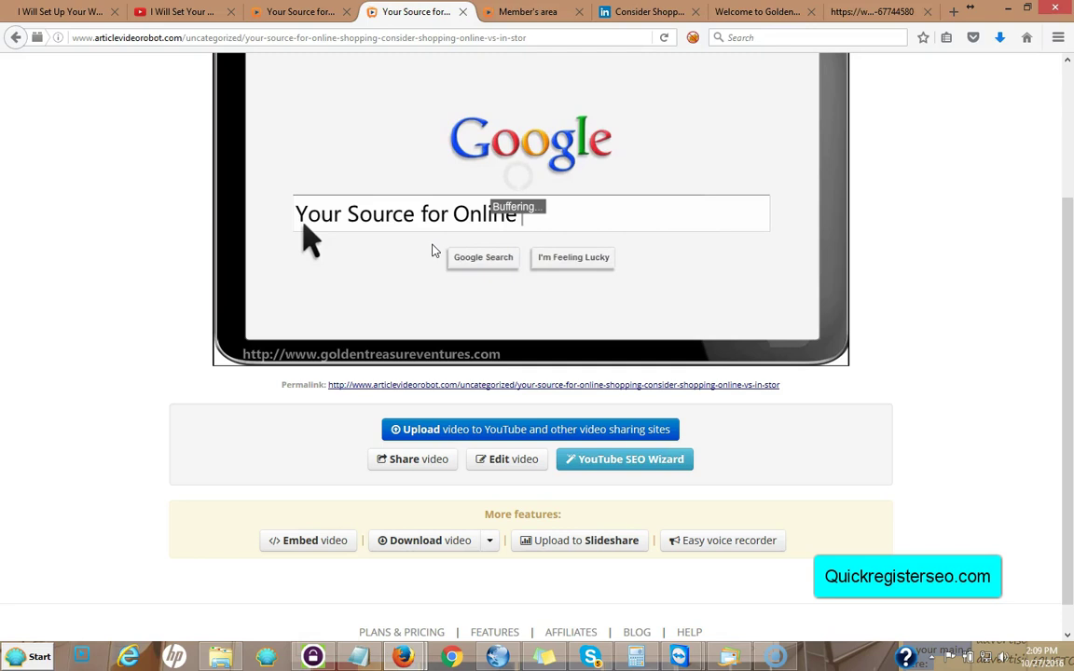
pyautogui.click(603, 235)
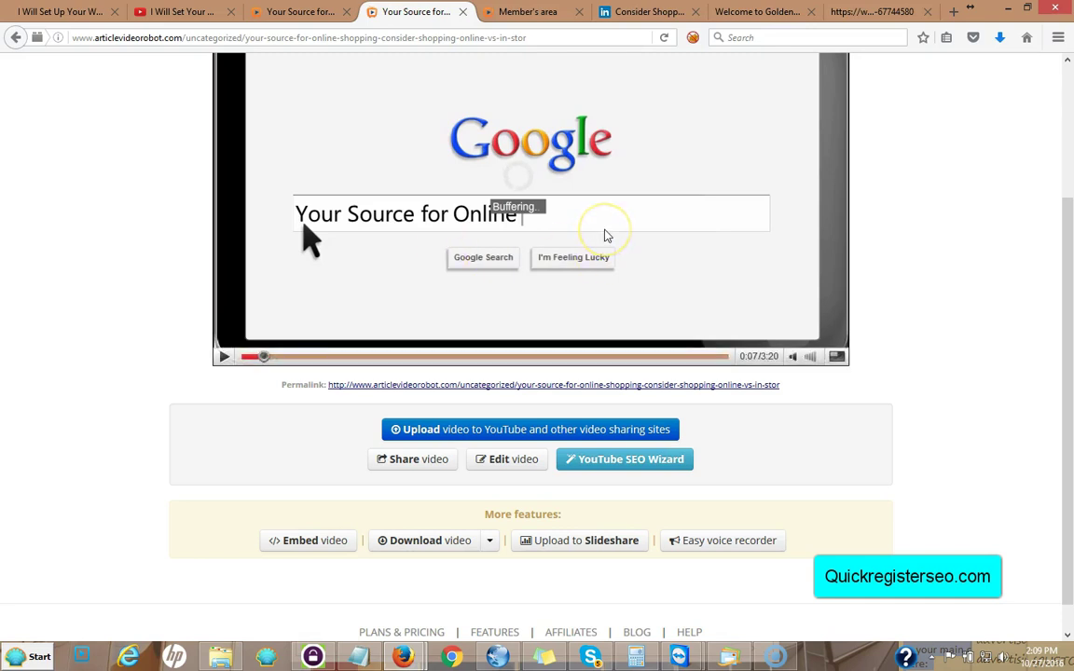
pyautogui.moveTo(1067, 333); pyautogui.dragTo(1069, 263)
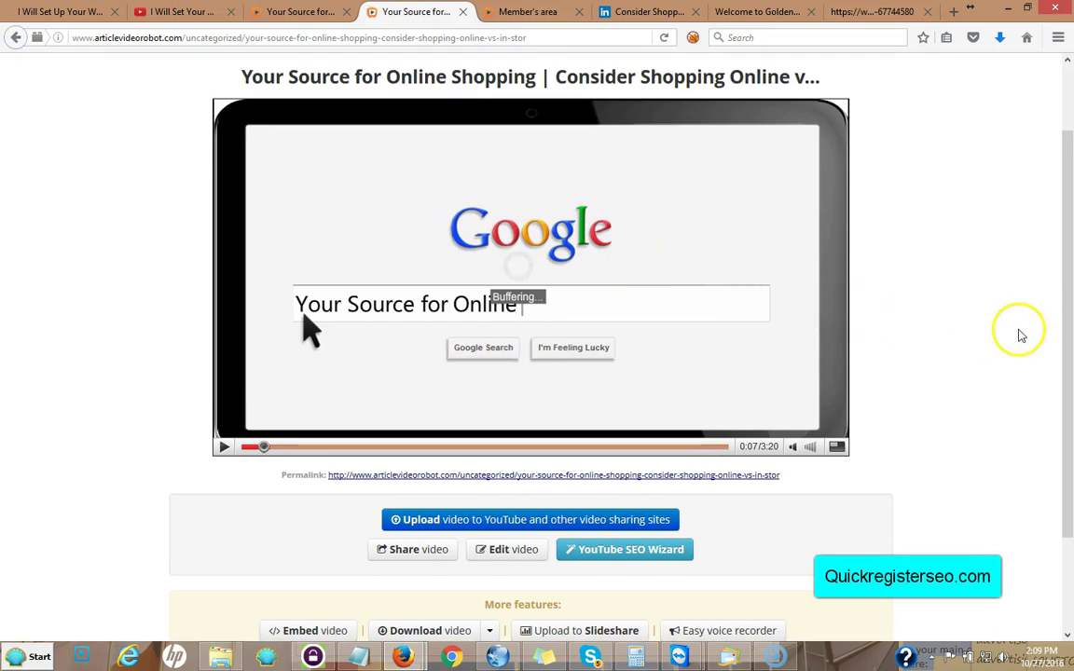
pyautogui.click(1068, 326)
pyautogui.moveTo(1068, 326); pyautogui.dragTo(1069, 362)
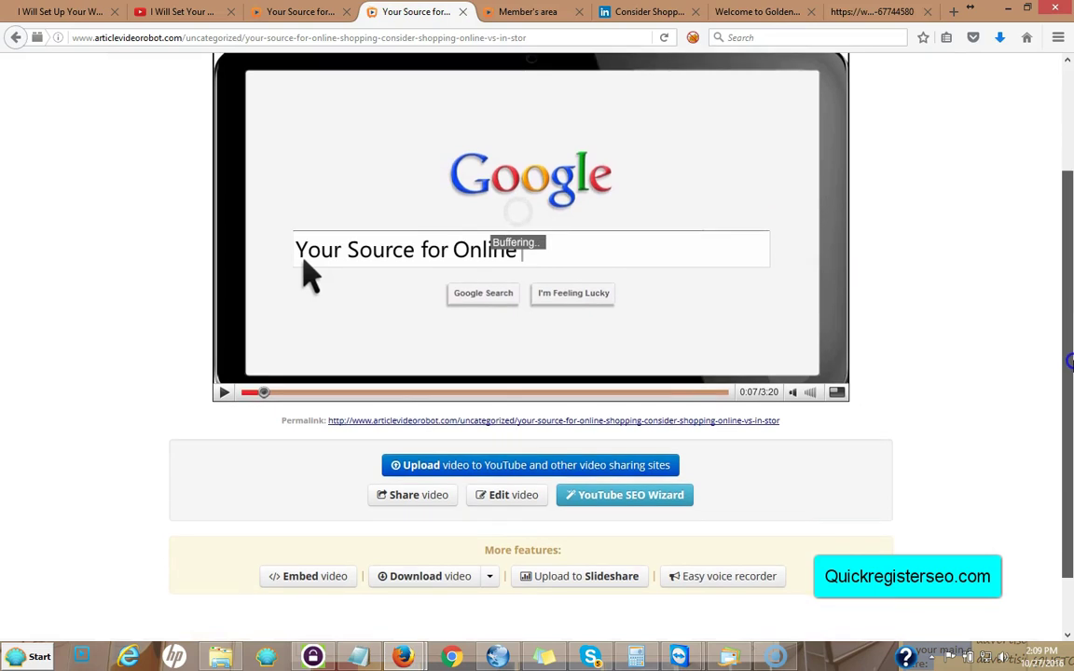
# Start a SlideShare-only submission of the video and advance to the credentials step.
pyautogui.click(562, 577)
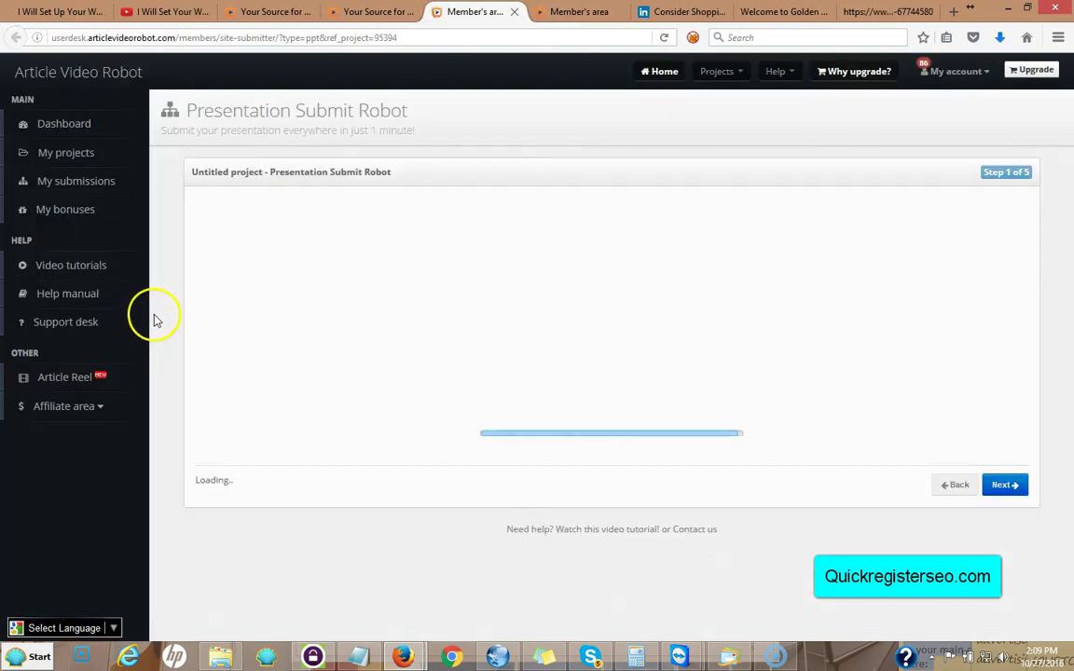
pyautogui.click(236, 285)
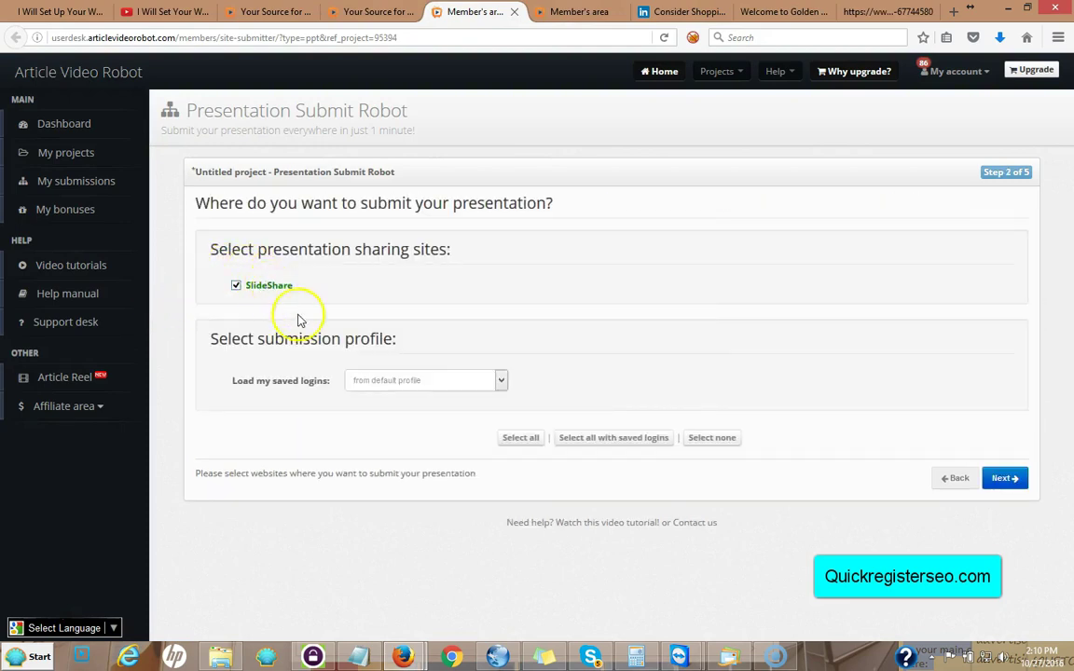
pyautogui.click(395, 380)
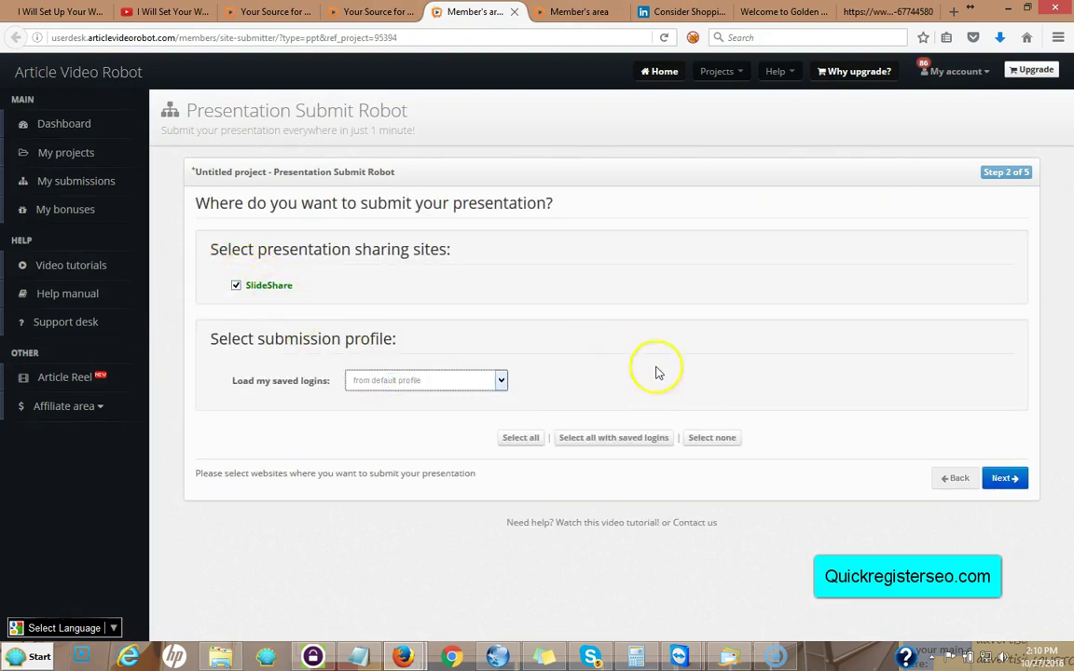
pyautogui.click(1001, 476)
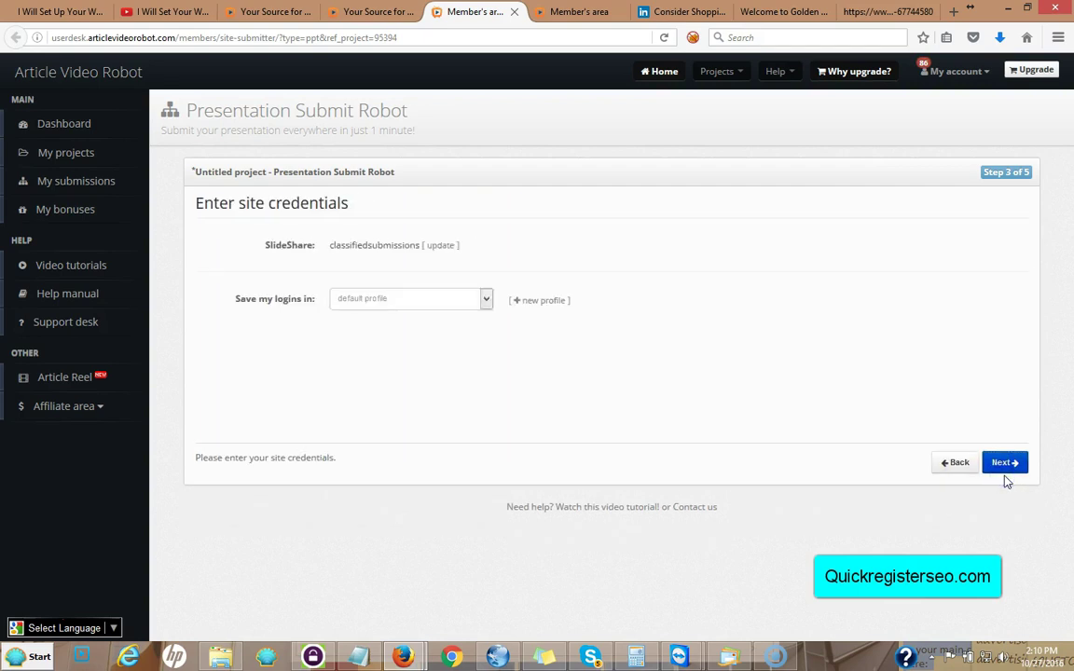
# Make the stored SlideShare login editable and edit its username.
pyautogui.click(442, 250)
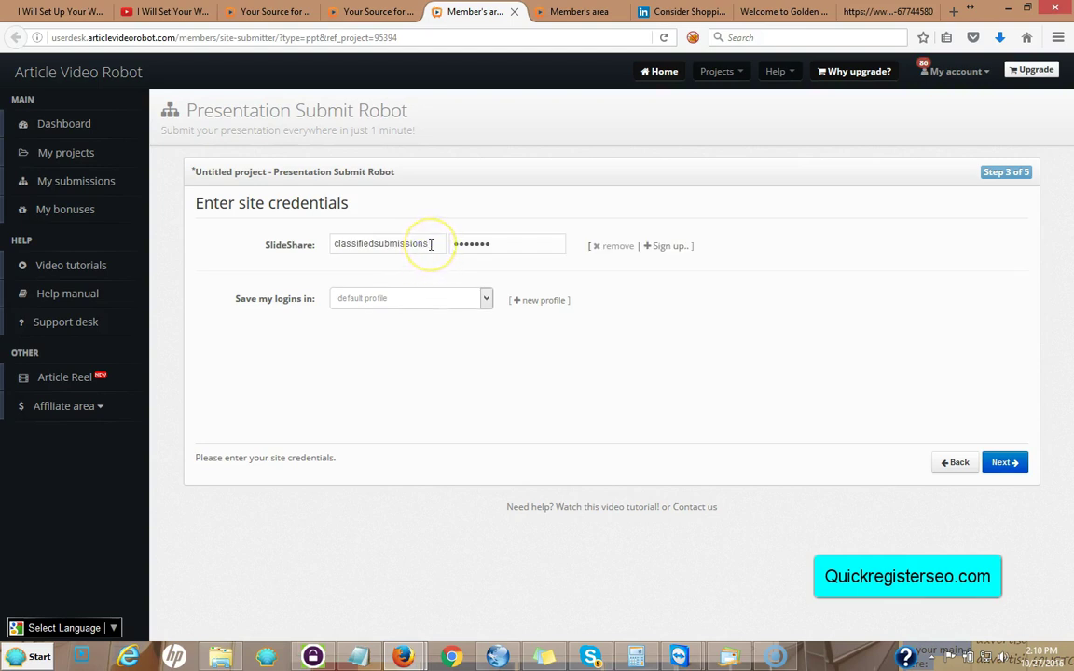
pyautogui.click(430, 244)
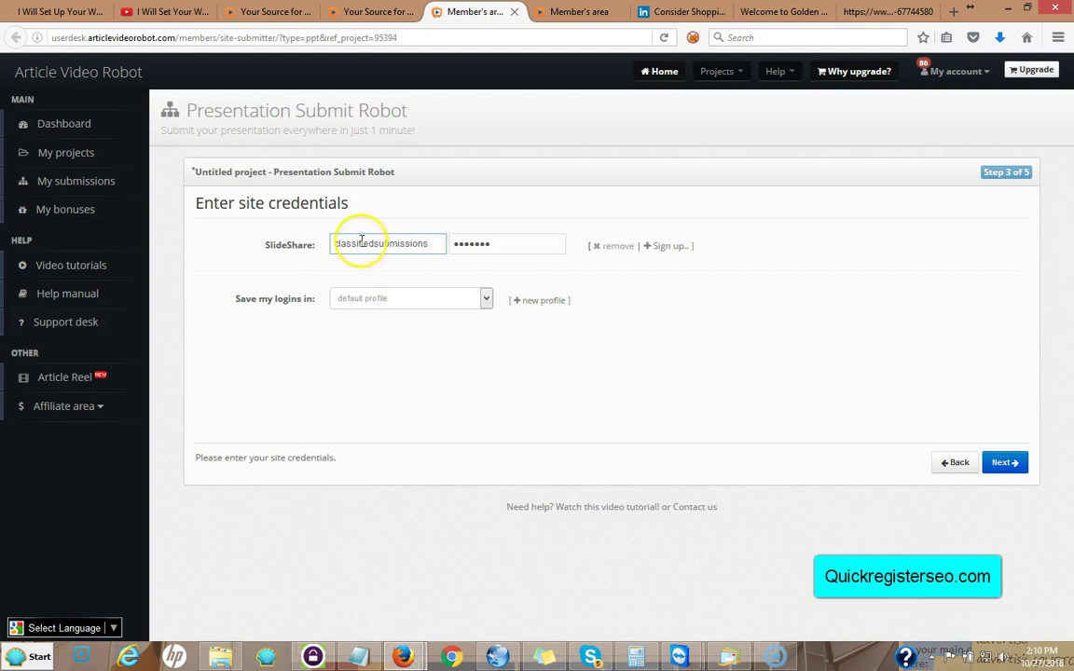
pyautogui.click(444, 245)
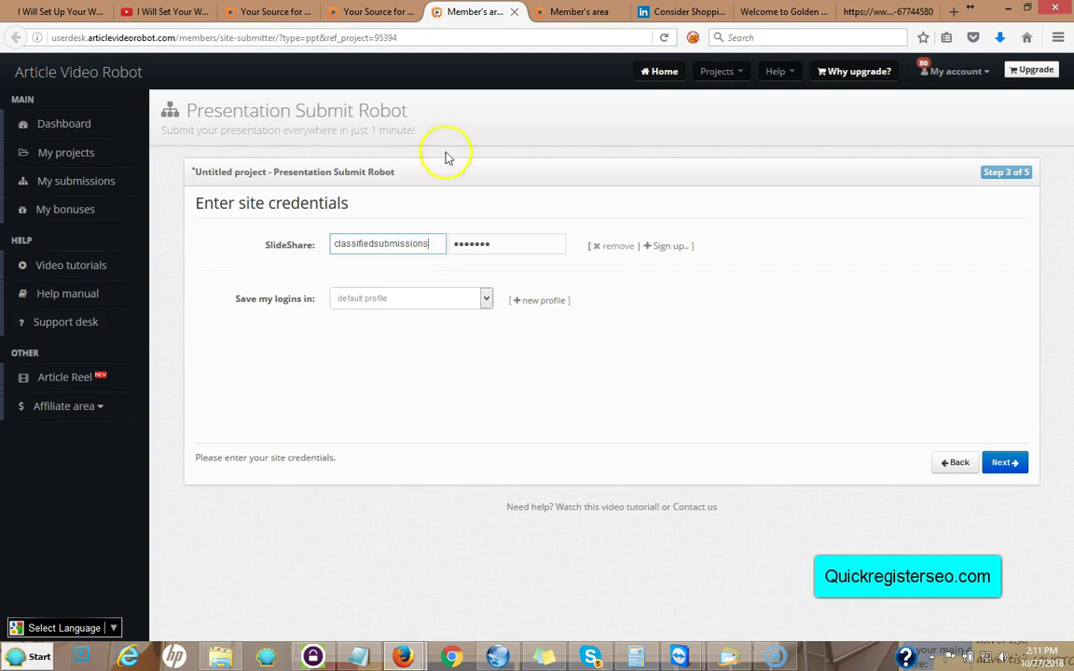
# Start a new Search-theme one-click article-to-video project that imports from a URL.
pyautogui.click(358, 12)
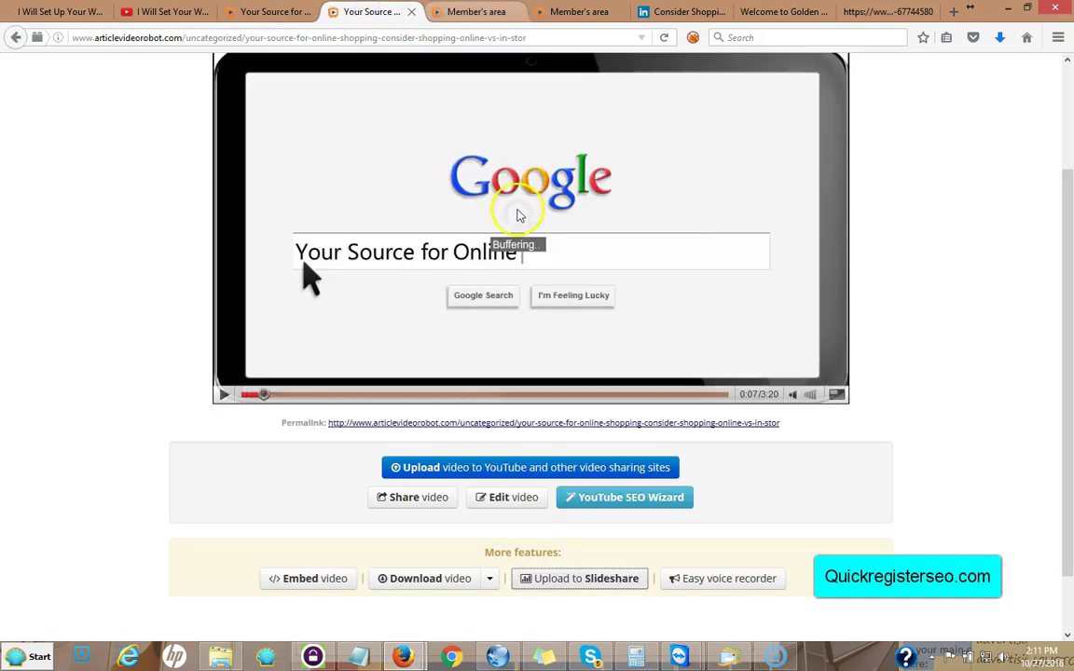
pyautogui.moveTo(530, 224)
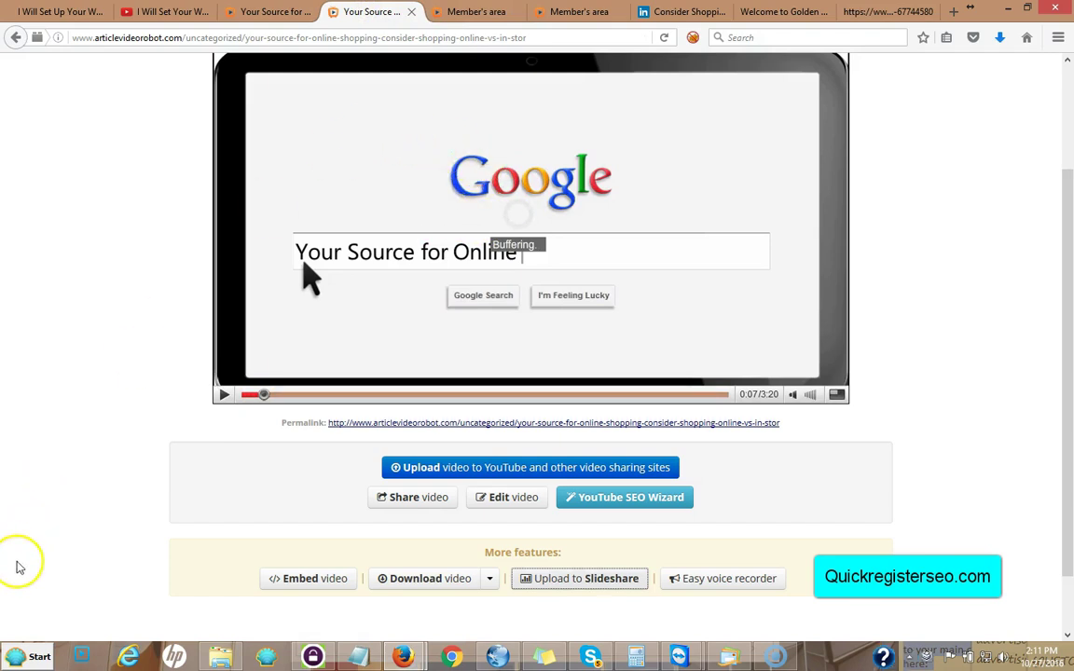
pyautogui.hotkey('ctrl', 'Tab')
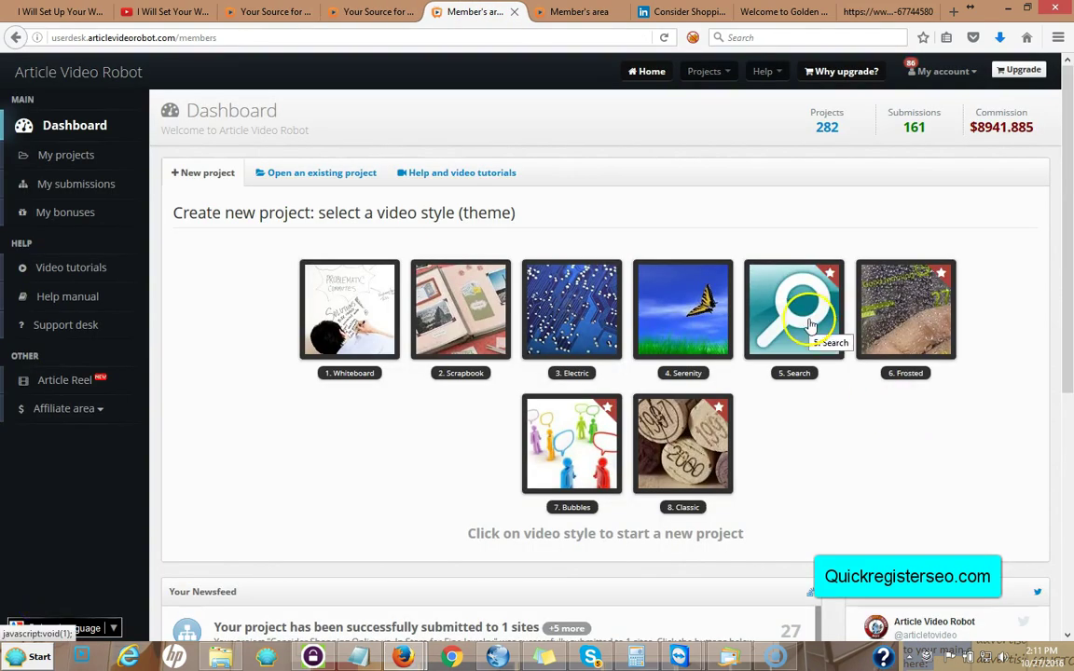
pyautogui.click(809, 323)
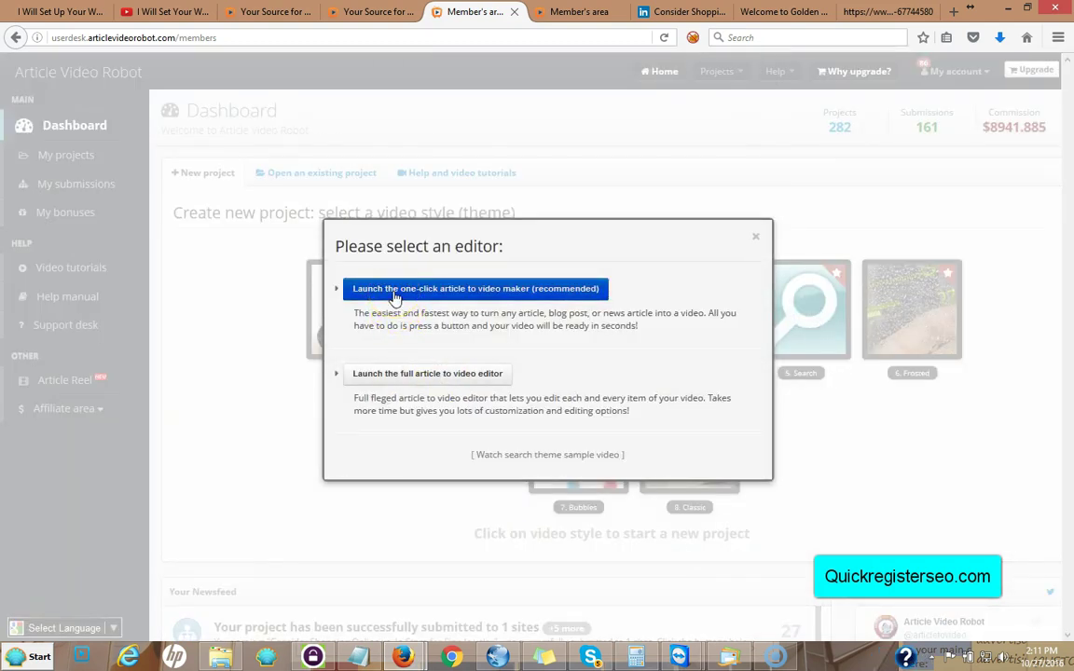
pyautogui.click(395, 293)
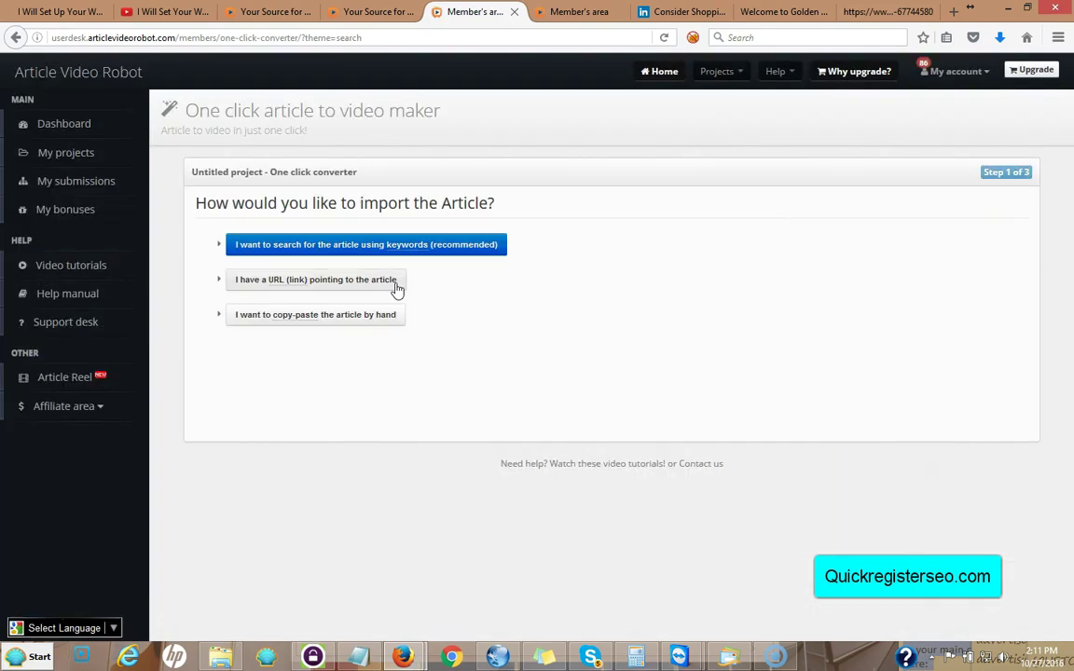
pyautogui.click(340, 290)
pyautogui.click(320, 317)
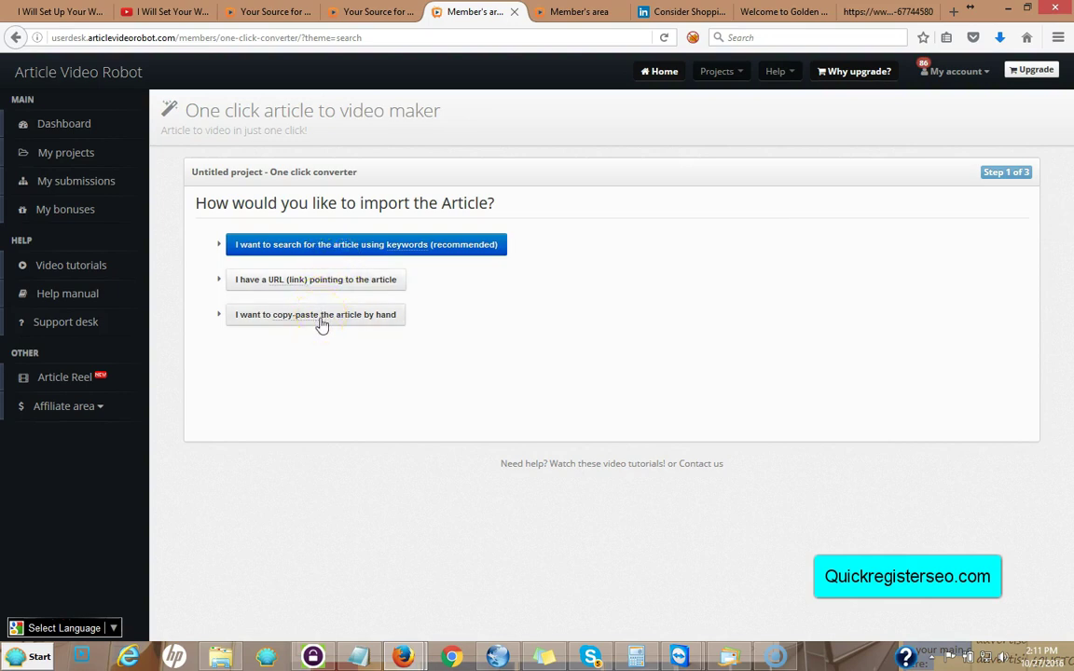
pyautogui.click(291, 282)
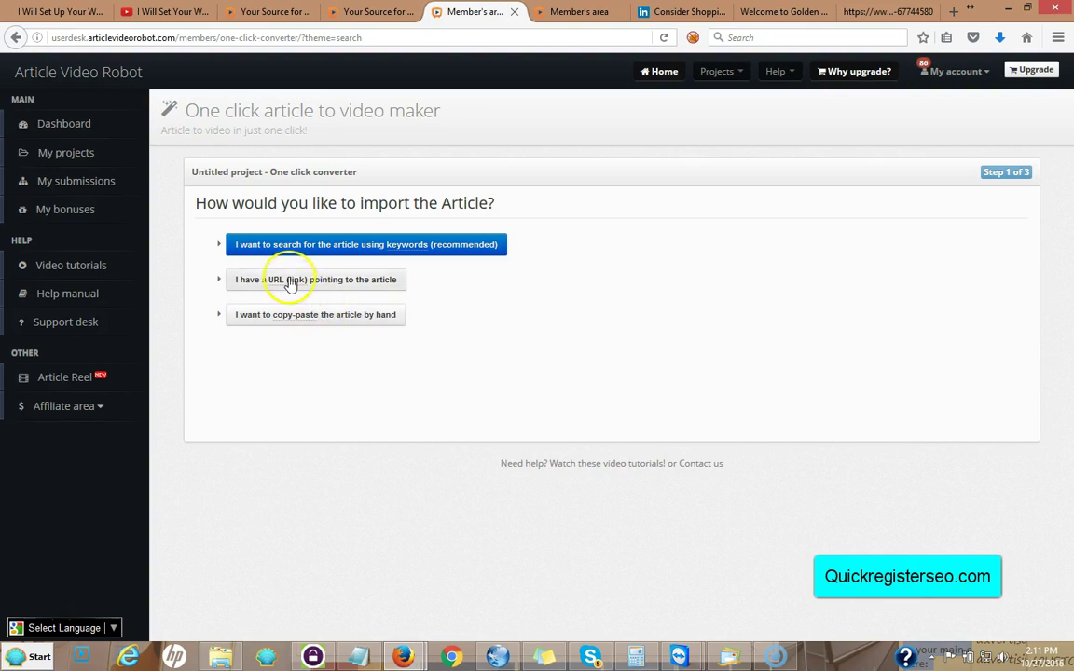
pyautogui.click(290, 283)
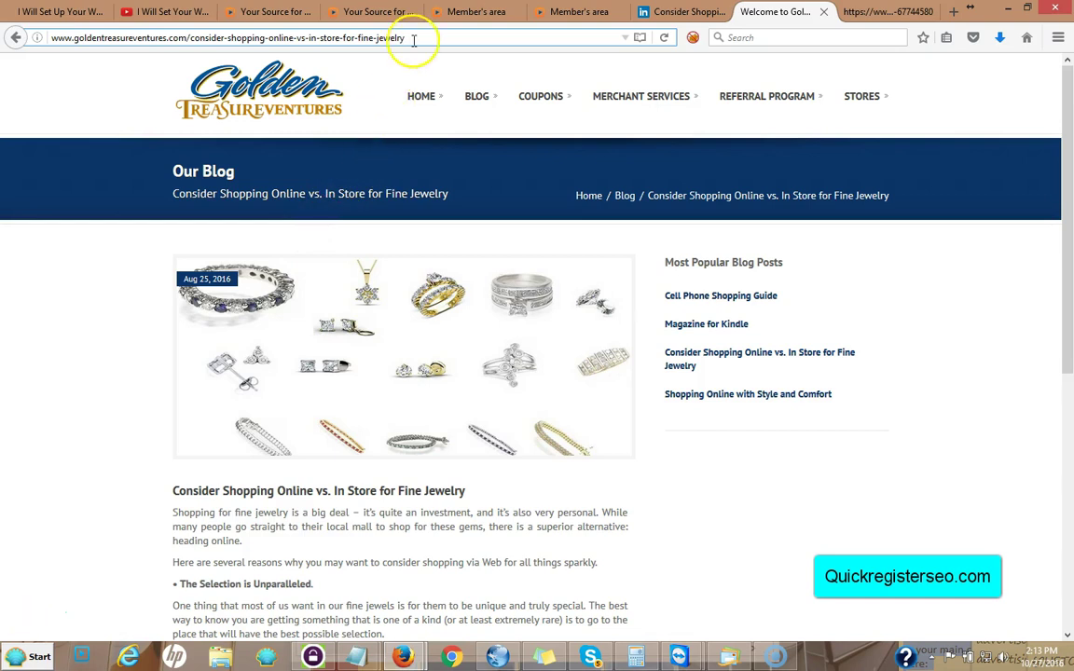
# Copy the jewelry blog post's web address from the address bar.
pyautogui.moveTo(413, 39); pyautogui.dragTo(31, 63)
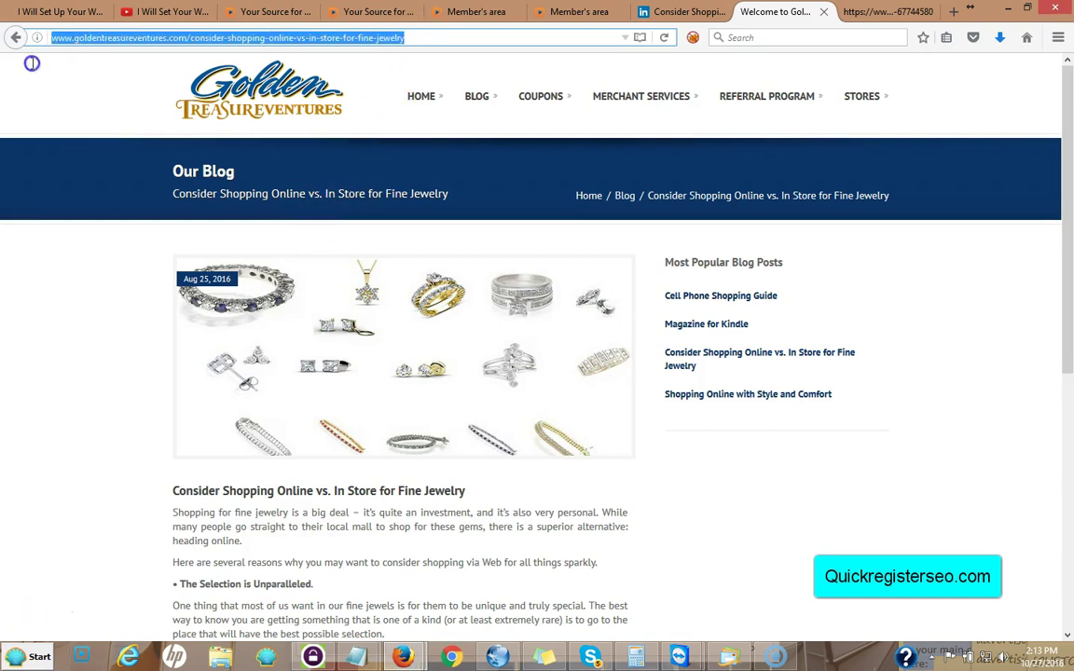
pyautogui.rightClick(171, 34)
pyautogui.click(177, 81)
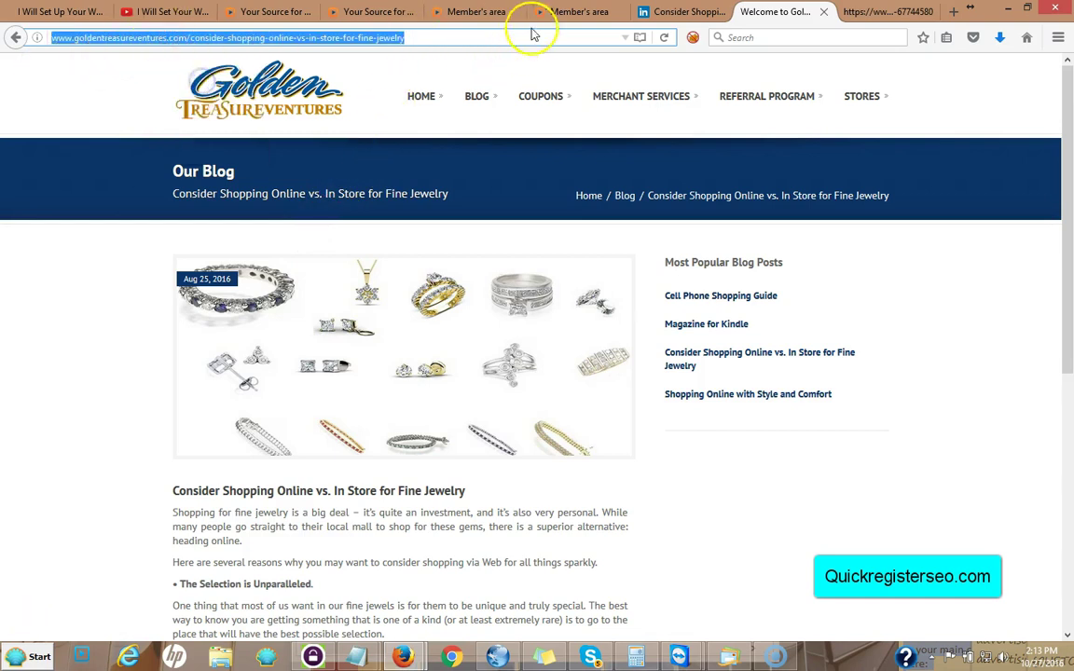
pyautogui.click(584, 12)
# Paste the jewelry post's address into Article URL, import it and review its details.
pyautogui.click(469, 12)
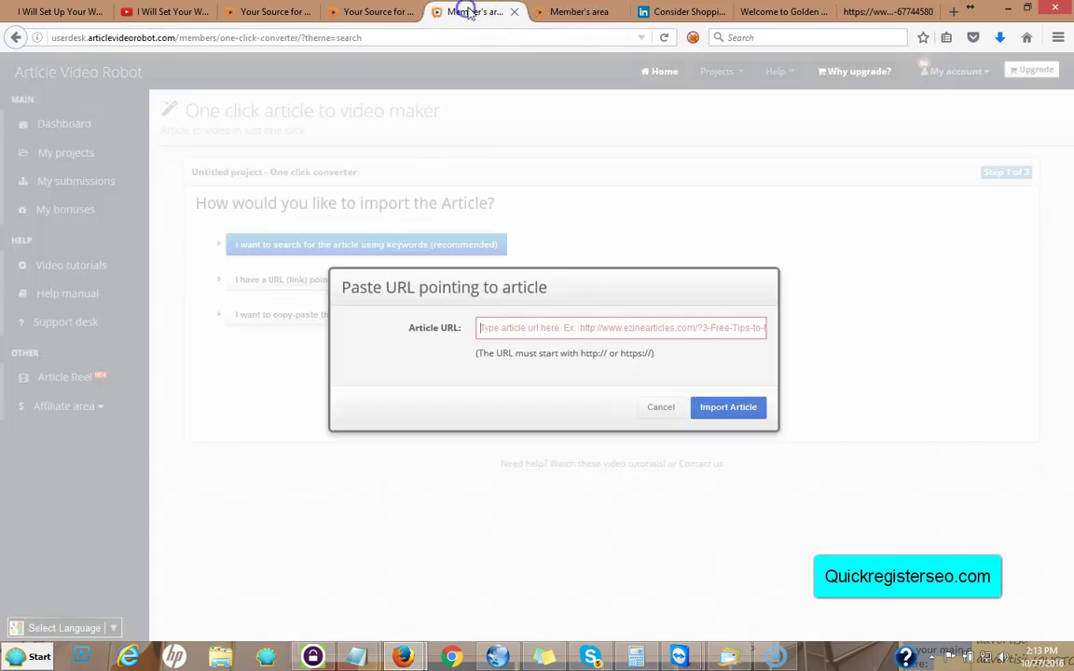
pyautogui.click(481, 328)
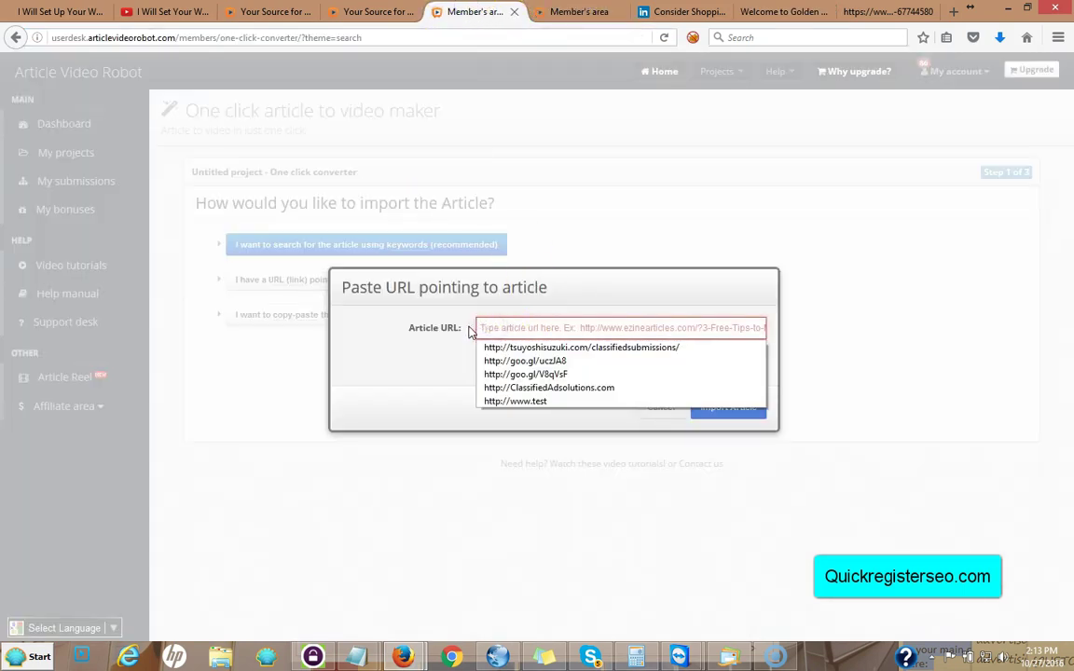
pyautogui.hotkey('ctrl', 'v')
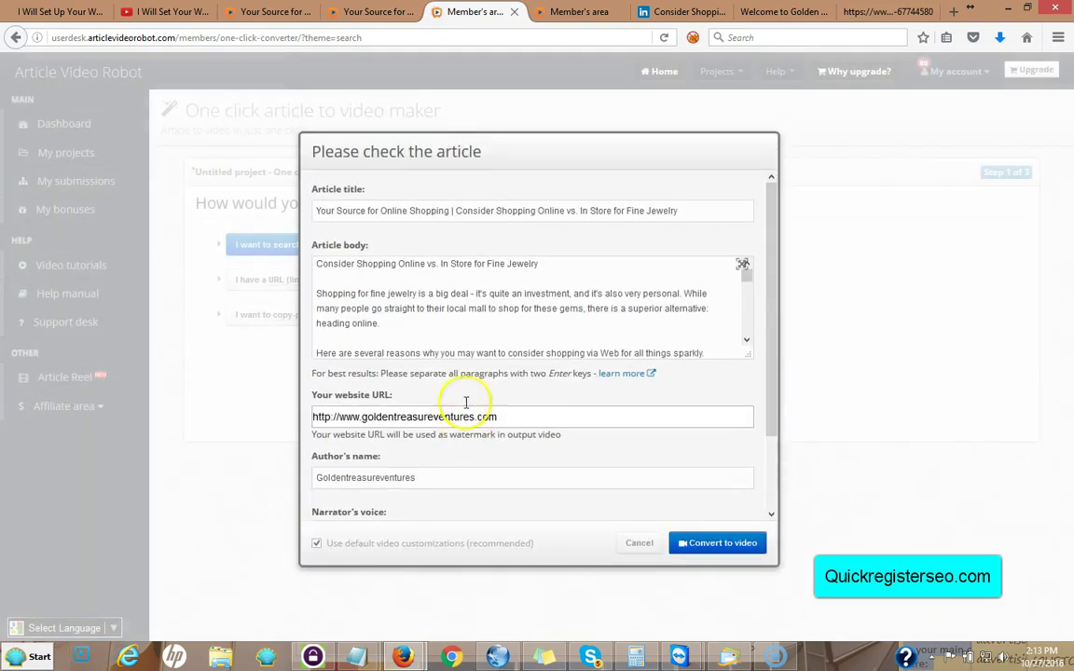
pyautogui.moveTo(746, 271); pyautogui.dragTo(762, 333)
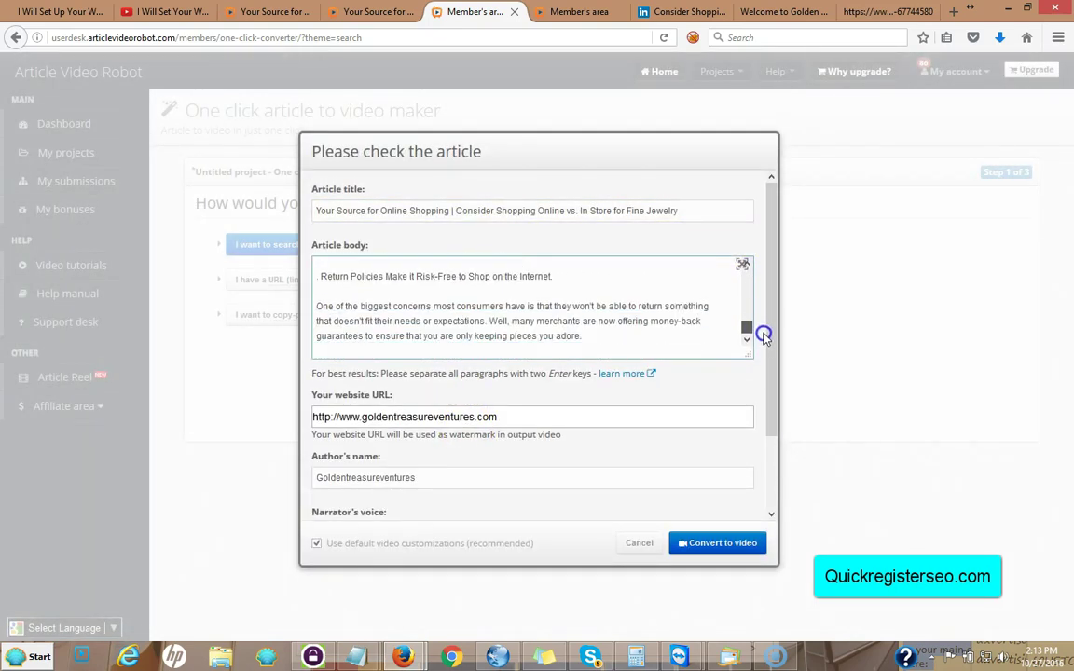
pyautogui.click(438, 487)
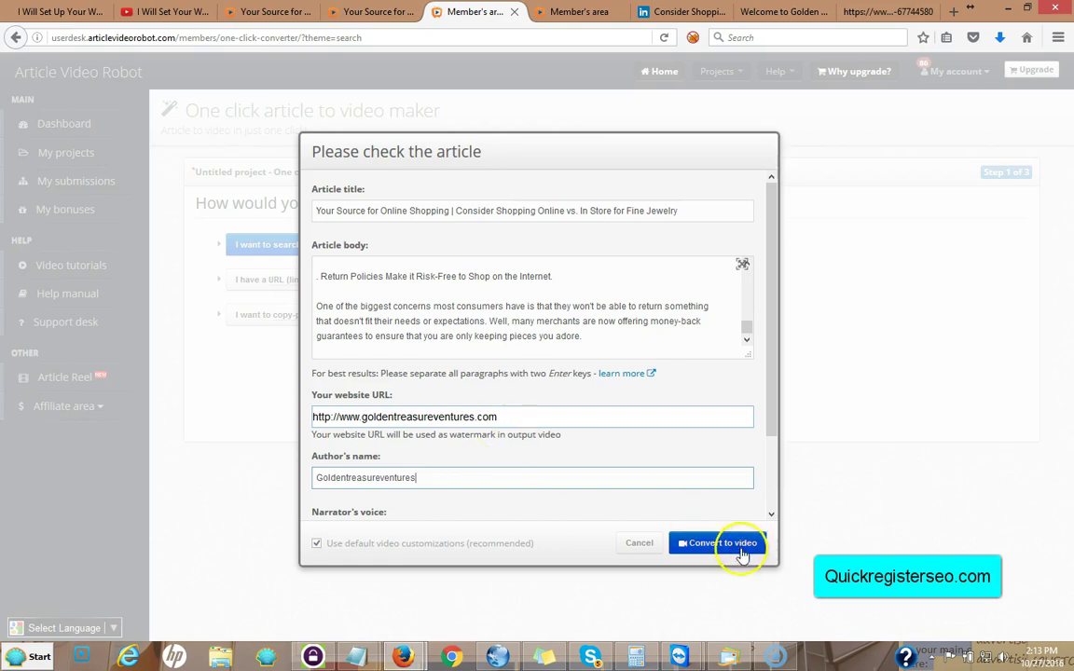
pyautogui.click(363, 19)
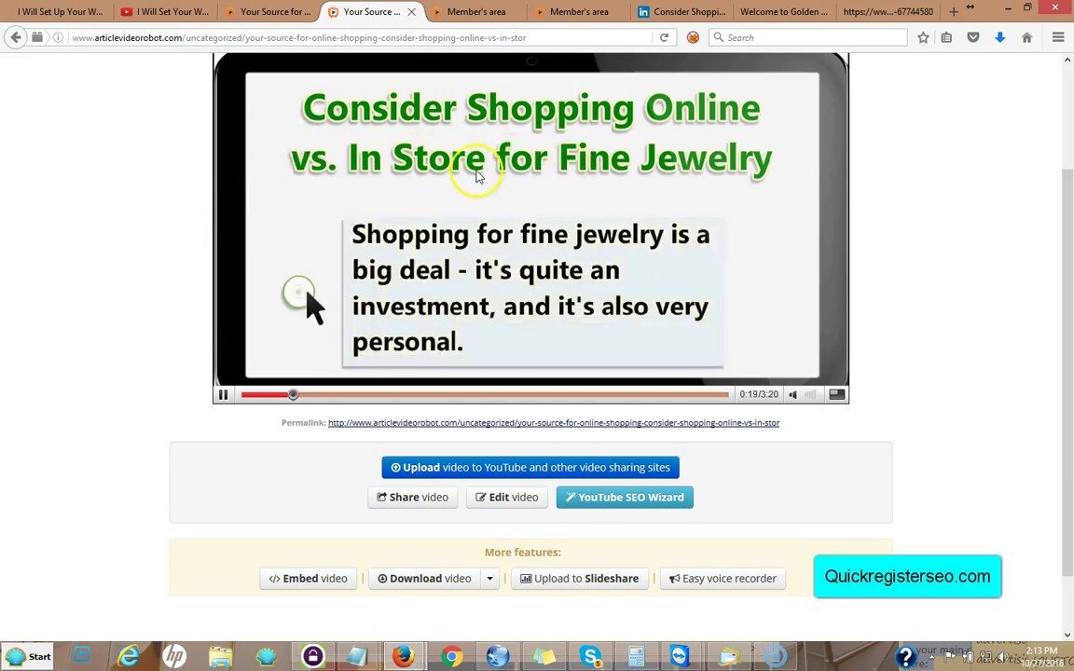
# Pause the fine-jewelry video preview at about 0:25.
pyautogui.click(225, 395)
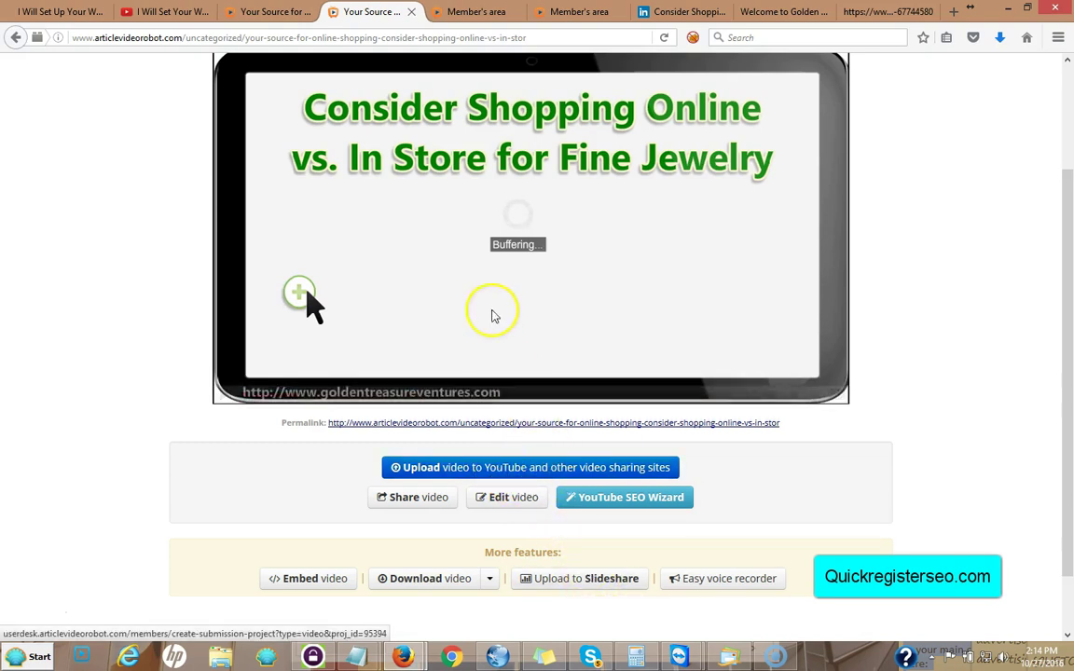
# Review the SlideShare submission report and open the published jewelry slideshow.
pyautogui.click(494, 11)
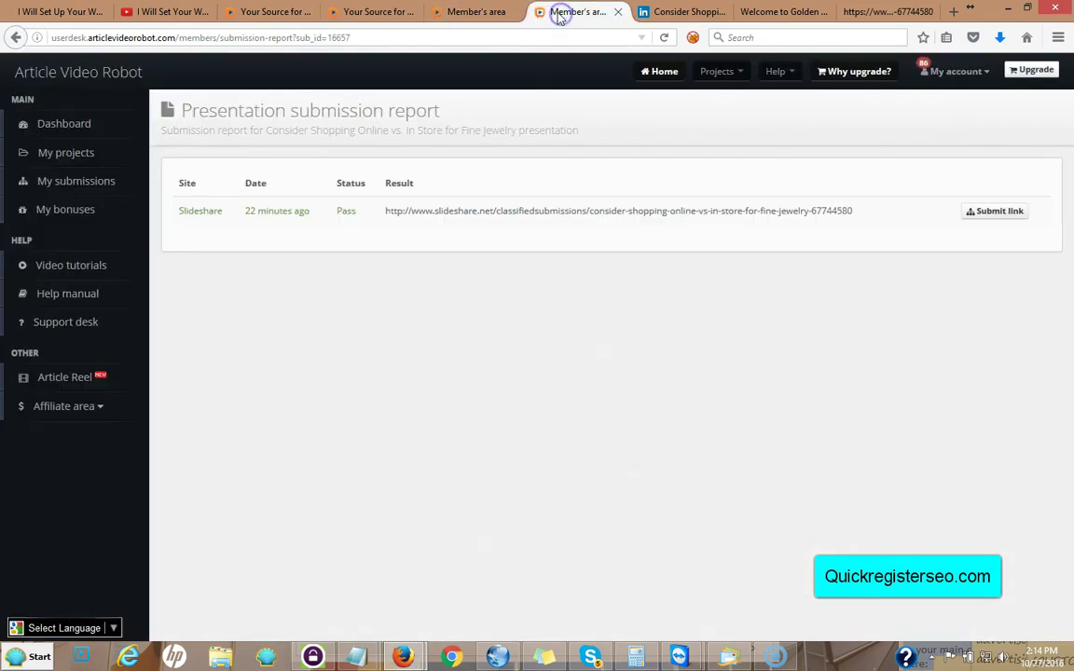
pyautogui.click(491, 11)
pyautogui.click(354, 11)
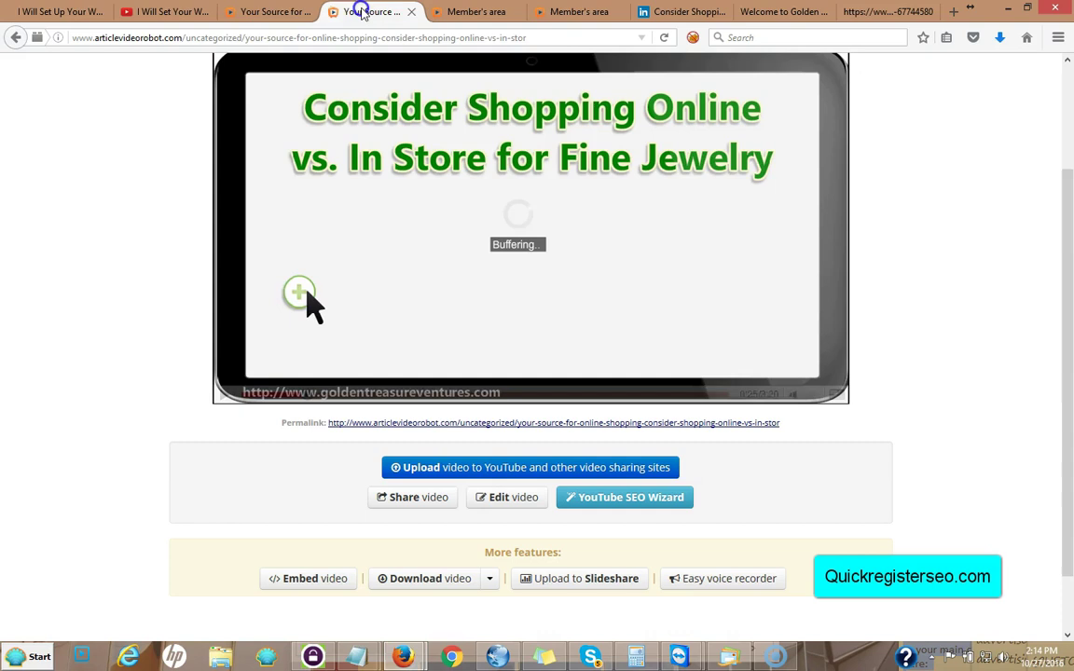
pyautogui.click(312, 13)
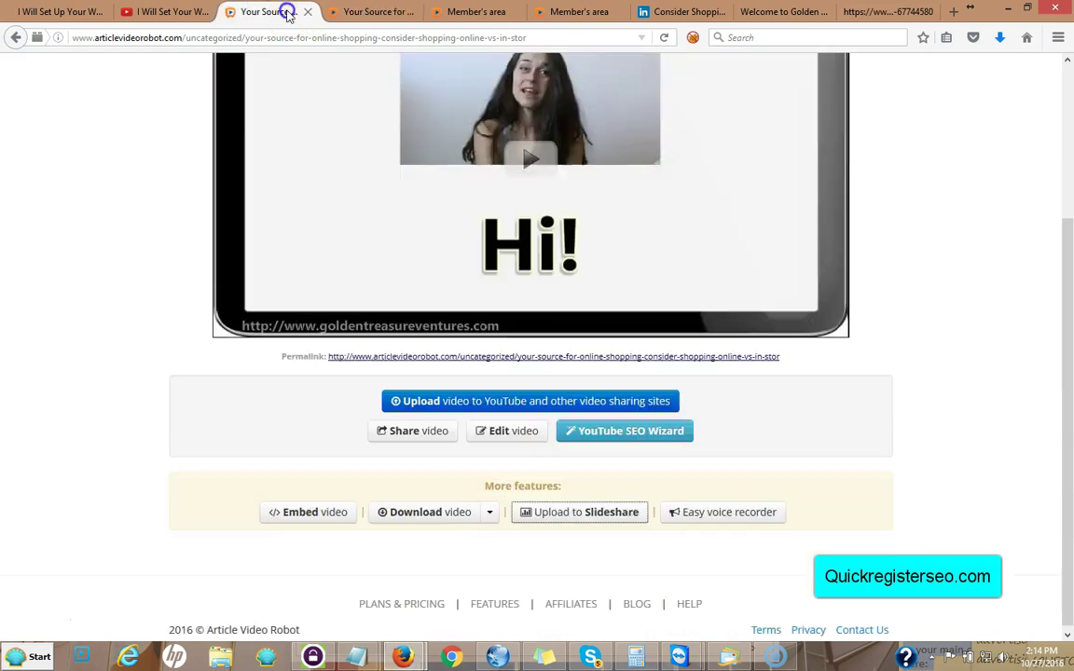
pyautogui.click(700, 19)
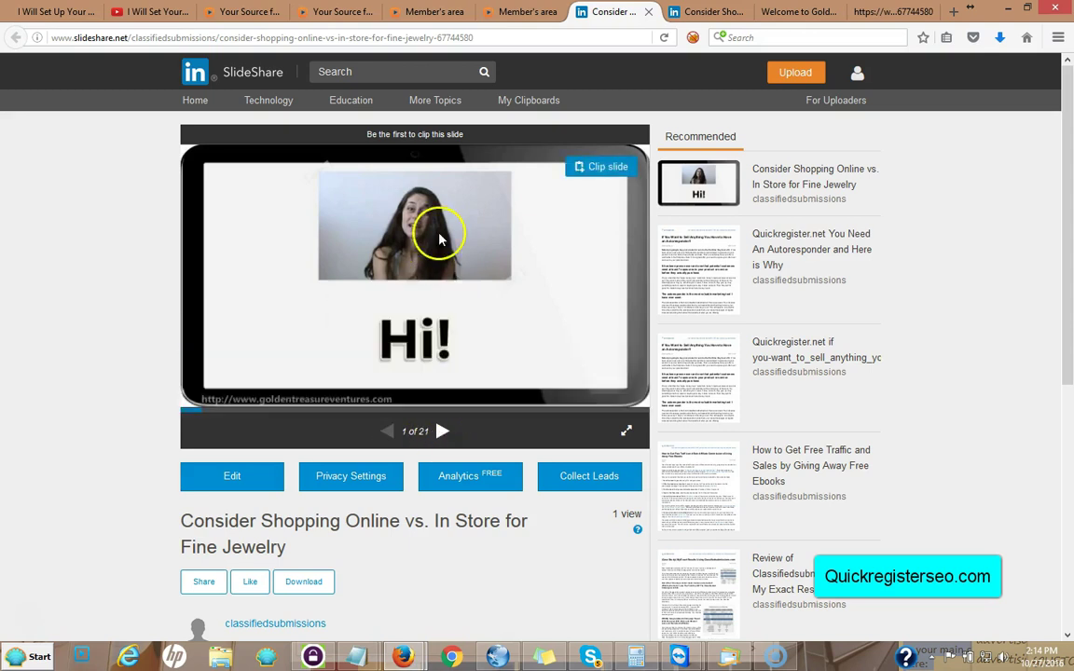
pyautogui.moveTo(415, 280)
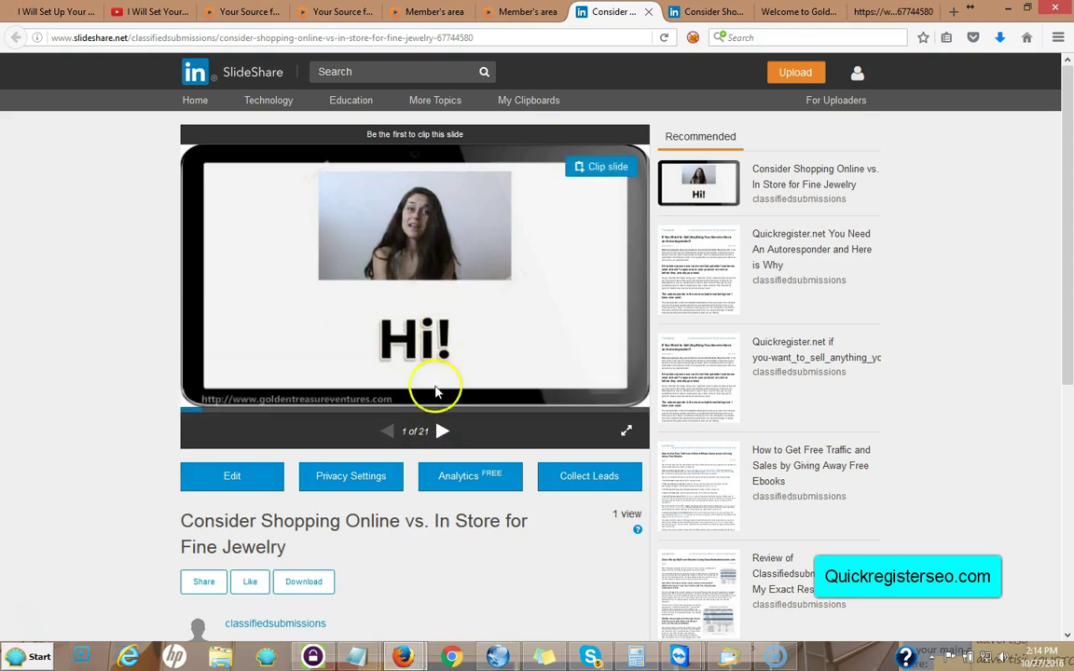
# Page the slideshow to slide 12 of 21, then open and close the Golden Treasure Ventures link.
pyautogui.click(442, 432)
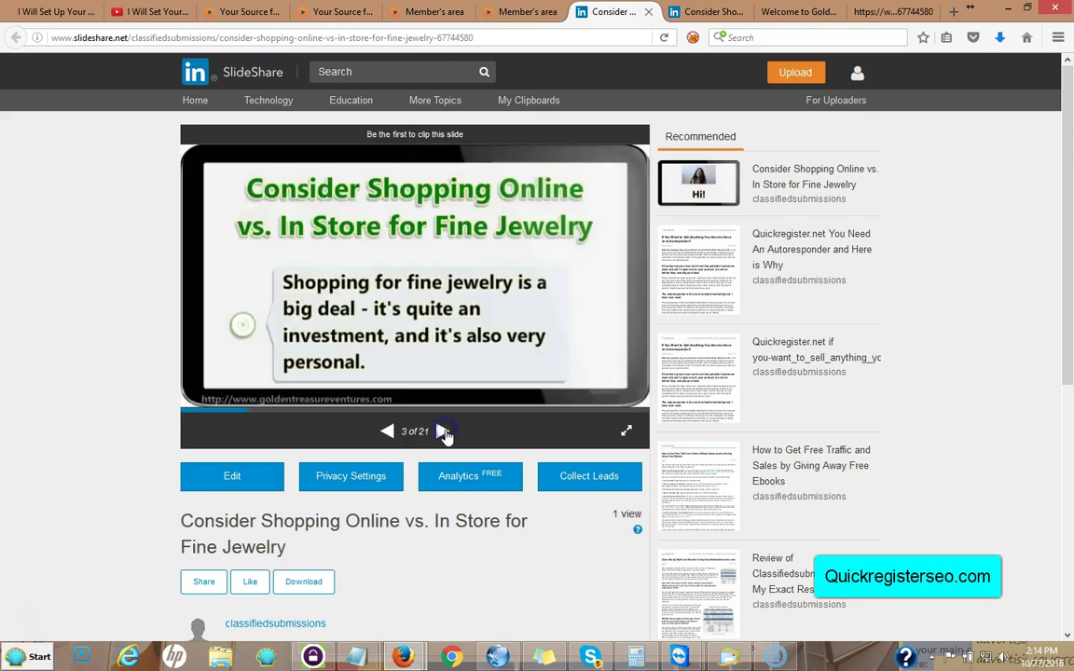
pyautogui.click(443, 431)
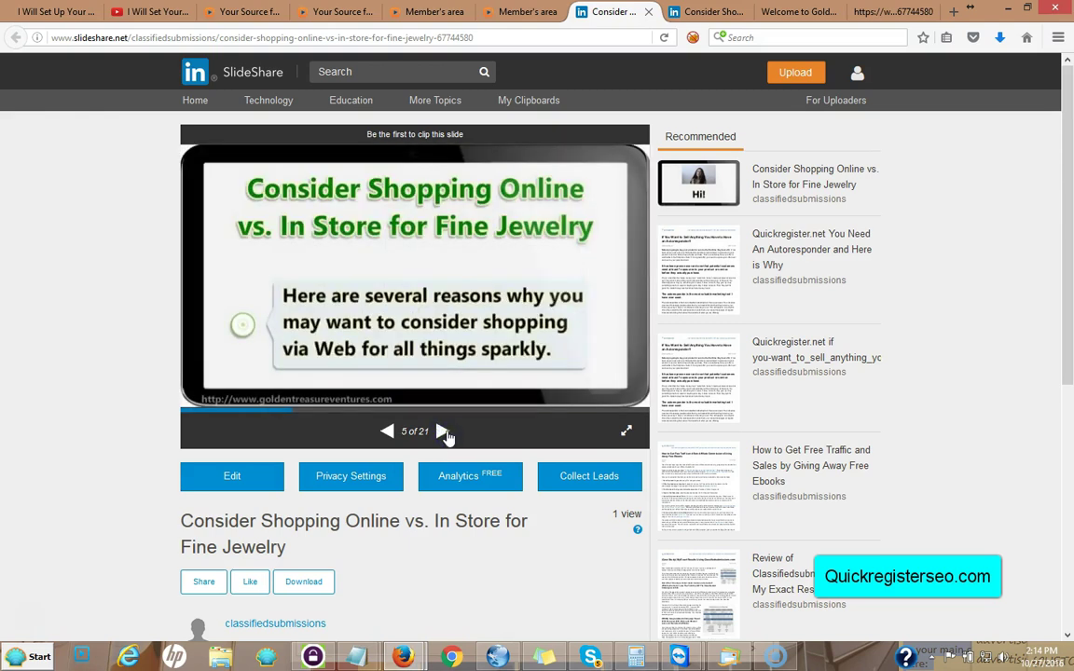
pyautogui.click(443, 432)
pyautogui.click(444, 431)
pyautogui.click(443, 431)
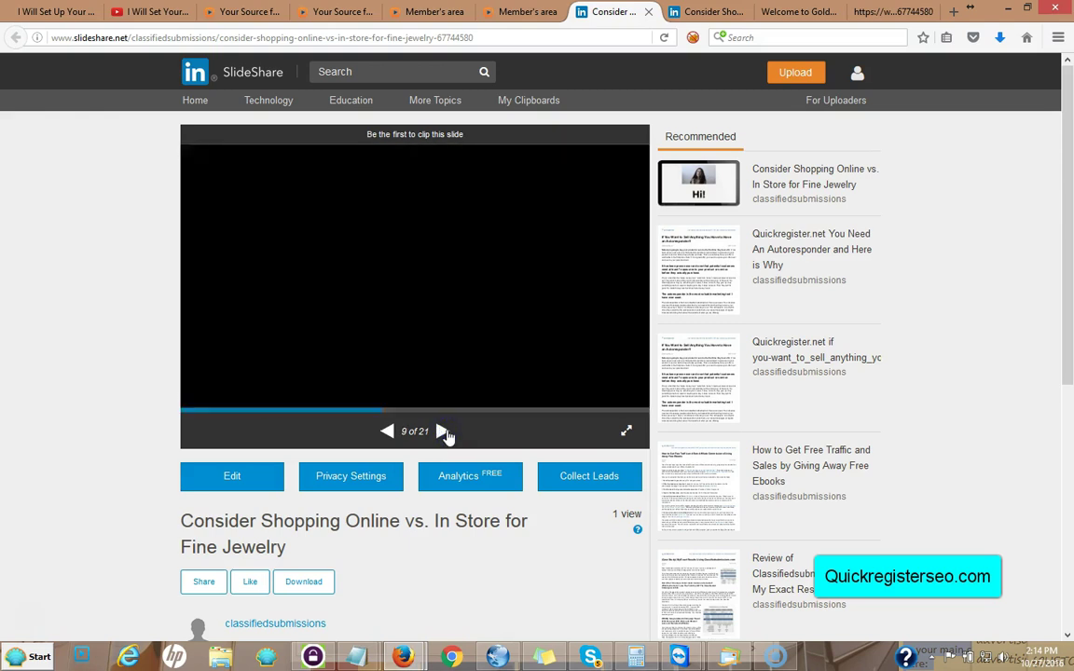
pyautogui.click(444, 432)
pyautogui.click(445, 432)
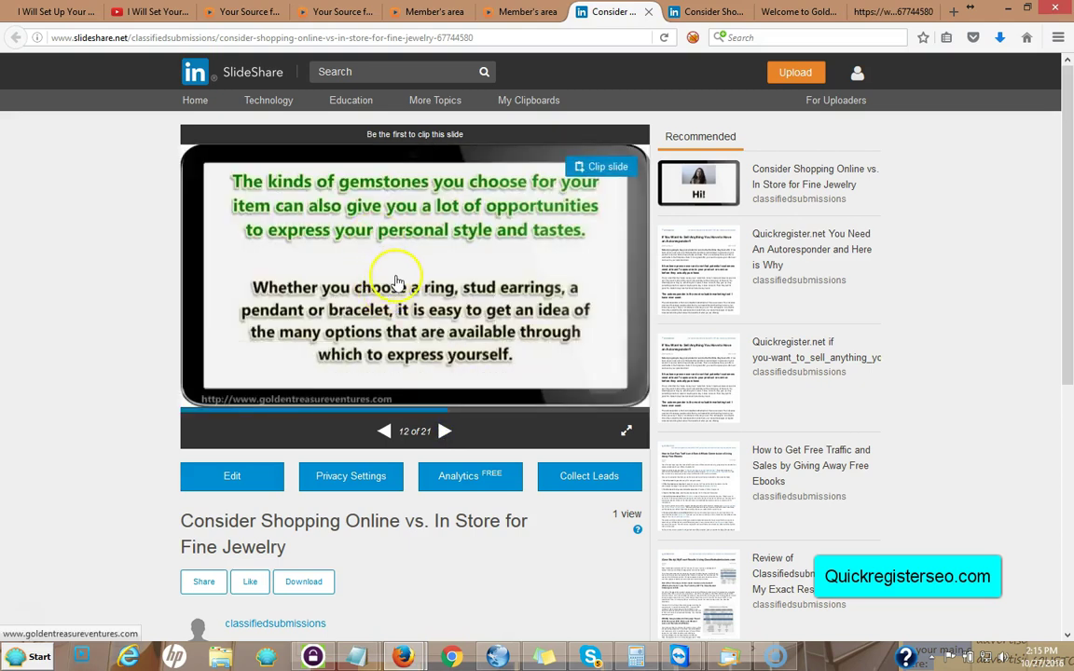
pyautogui.click(407, 284)
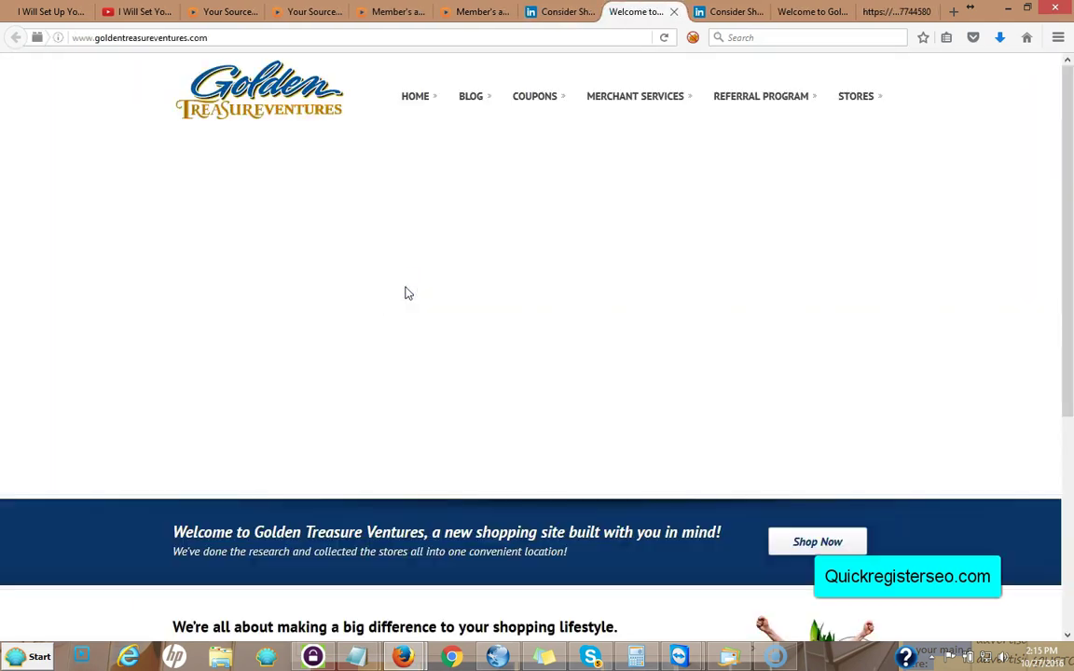
pyautogui.click(674, 12)
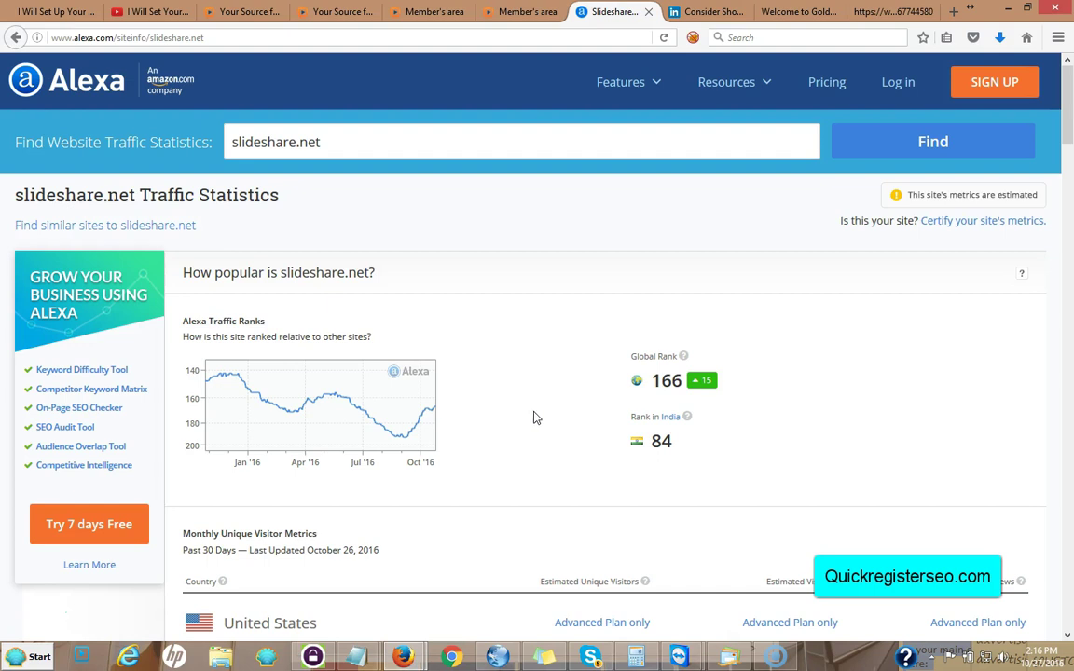
# Look up slideshare.net on Alexa to view its traffic statistics.
pyautogui.click(535, 419)
pyautogui.moveTo(1070, 121); pyautogui.dragTo(1070, 123)
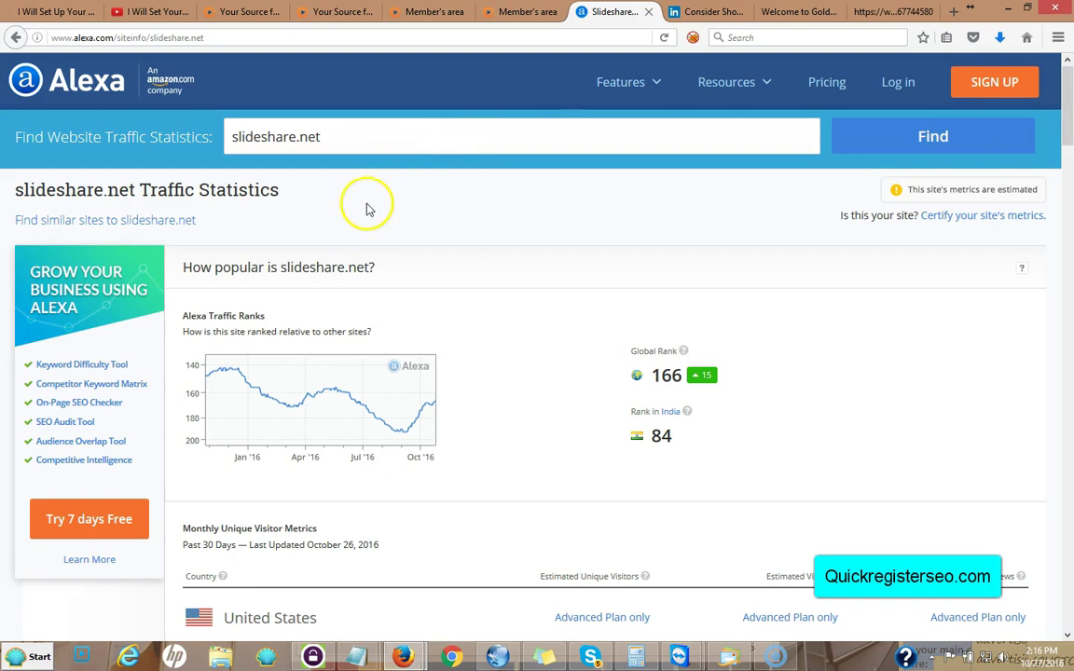